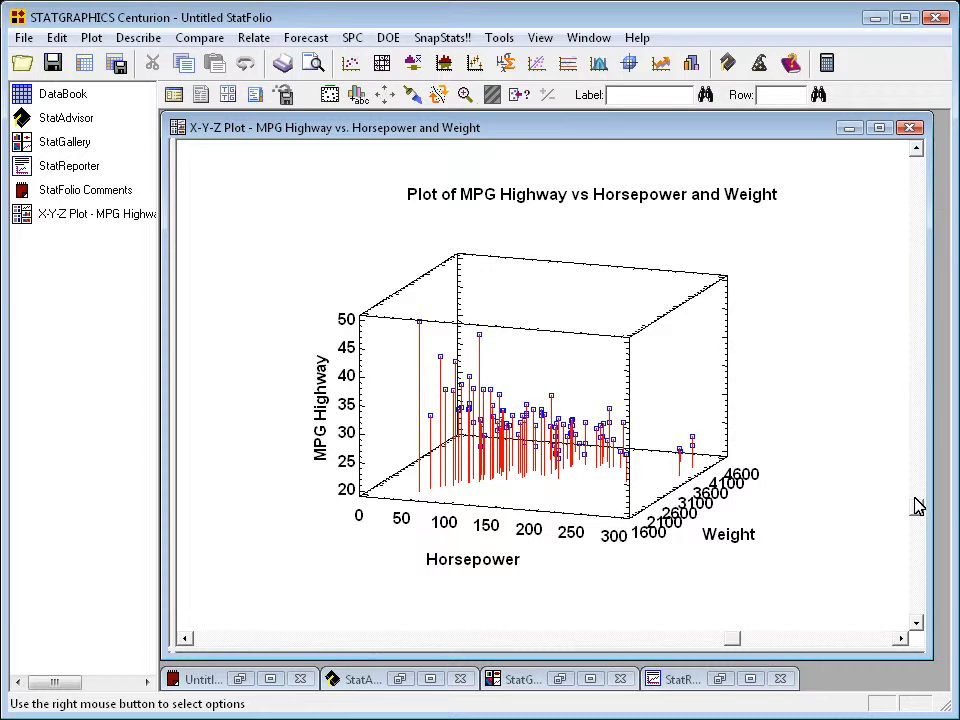
- Rotate the X-Y-Z plot of MPG Highway vs Horsepower and Weight manually, adjusting both its vertical tilt and its horizontal angle
left_click_drag(918, 506, 915, 420)
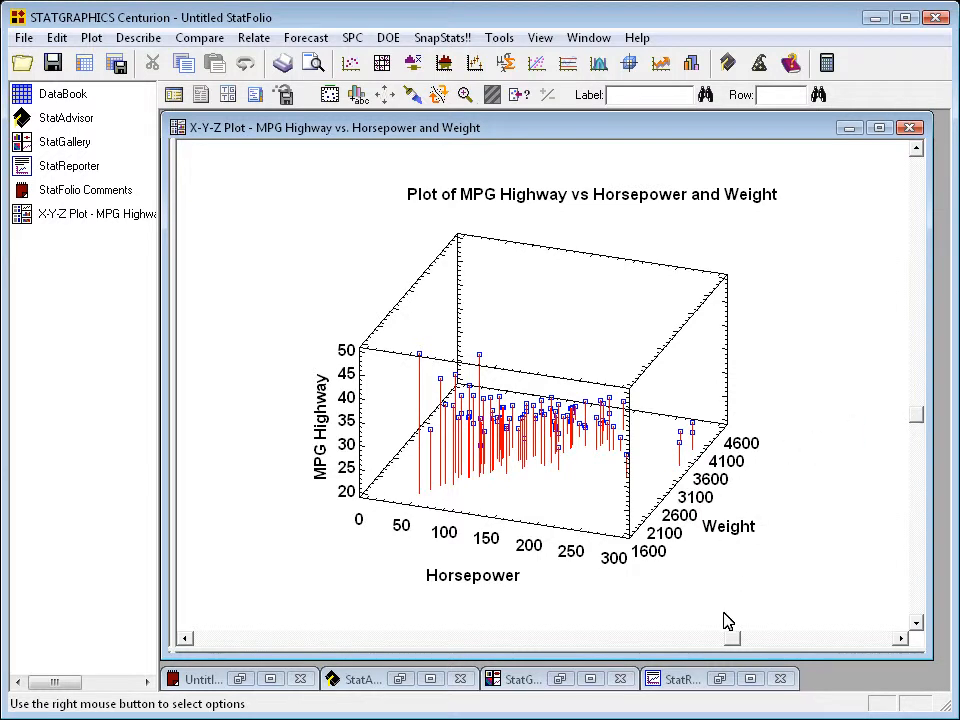
left_click_drag(727, 648, 634, 643)
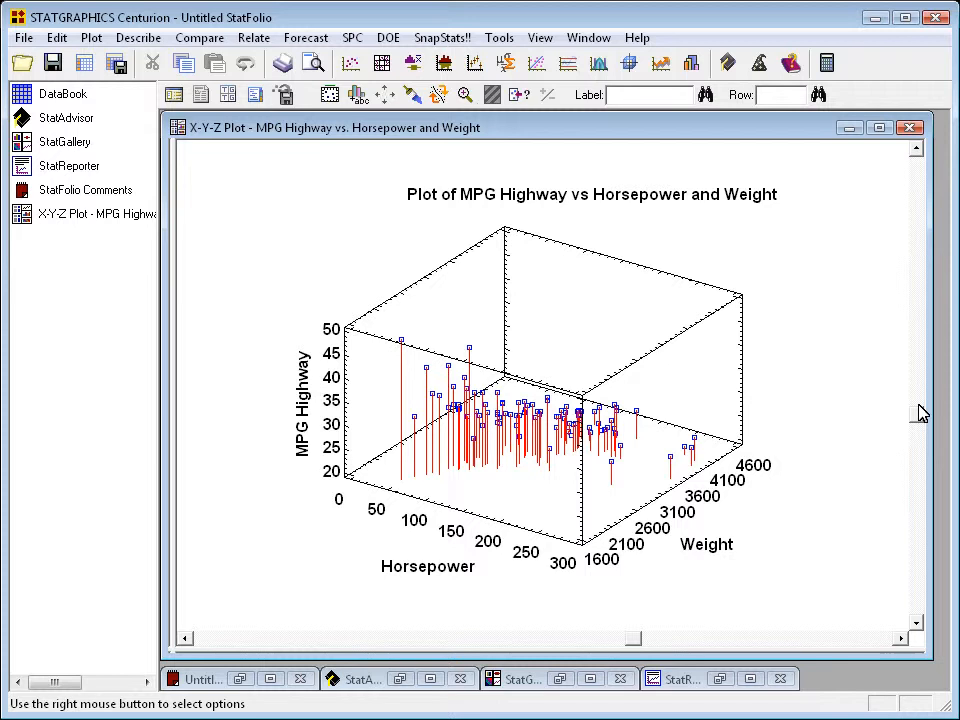
left_click_drag(921, 414, 926, 455)
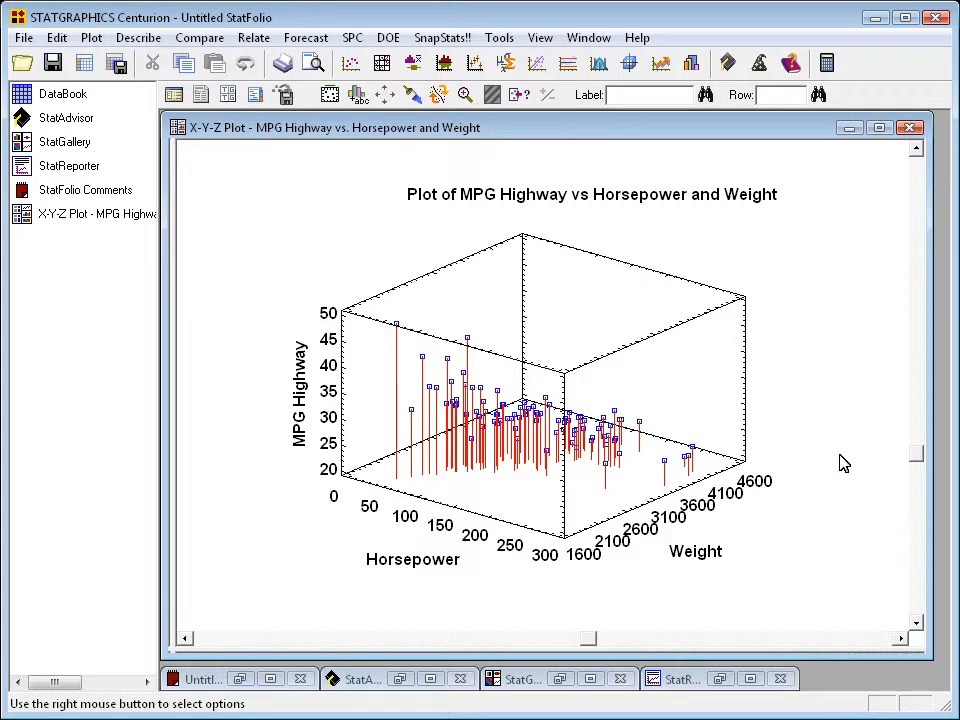
- Spin the X-Y-Z plot continuously in the horizontal direction with text drawing enabled, and stop the rotation after viewing it
left_click(441, 93)
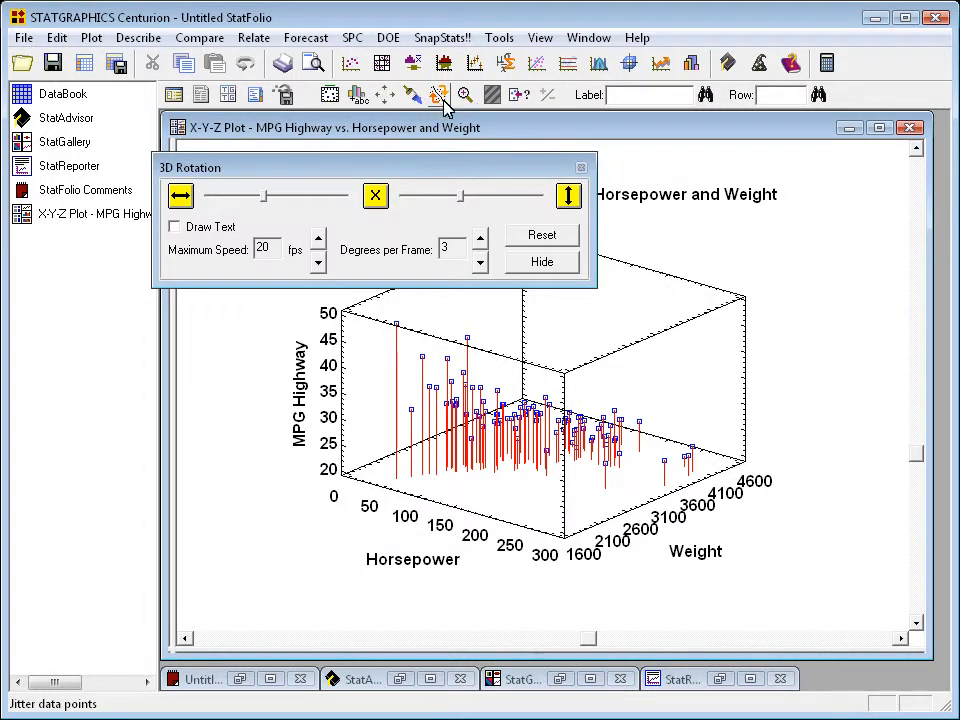
left_click_drag(446, 163, 530, 40)
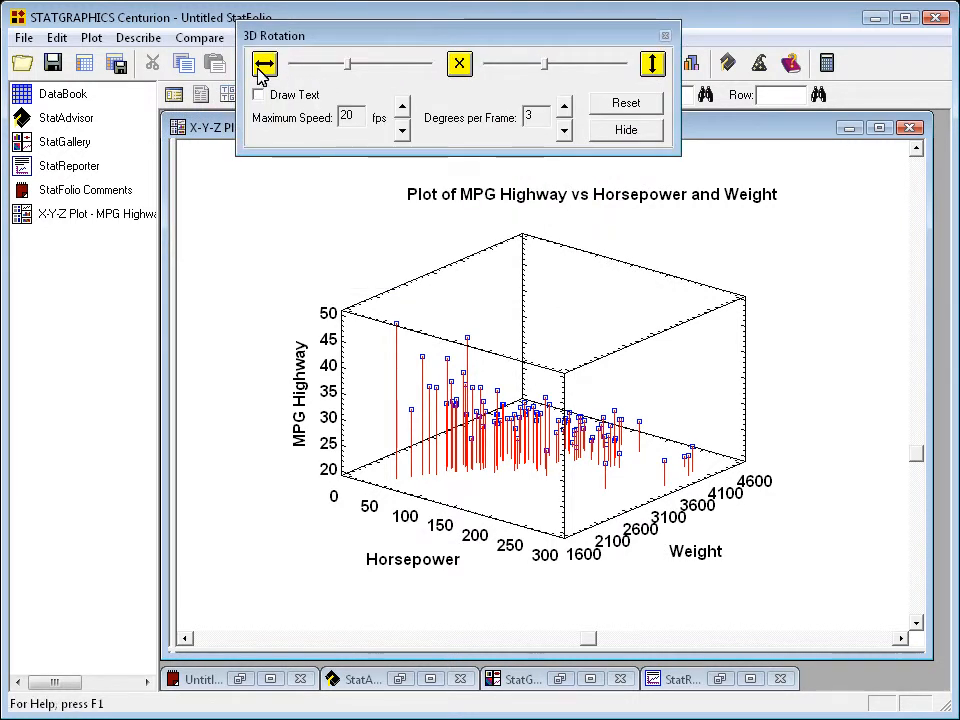
left_click(262, 95)
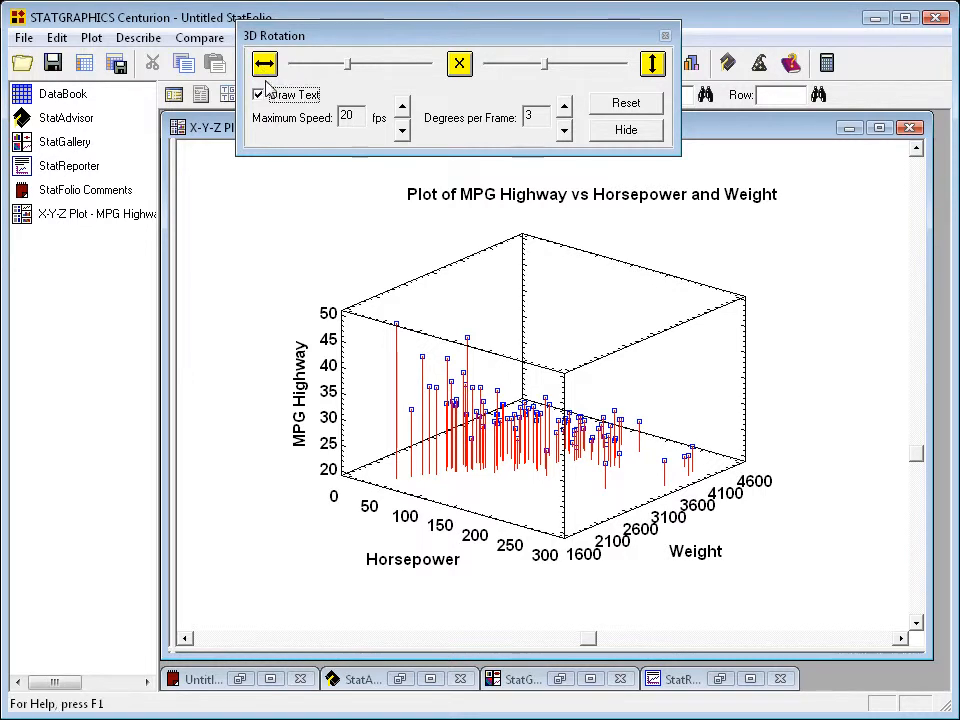
left_click(265, 65)
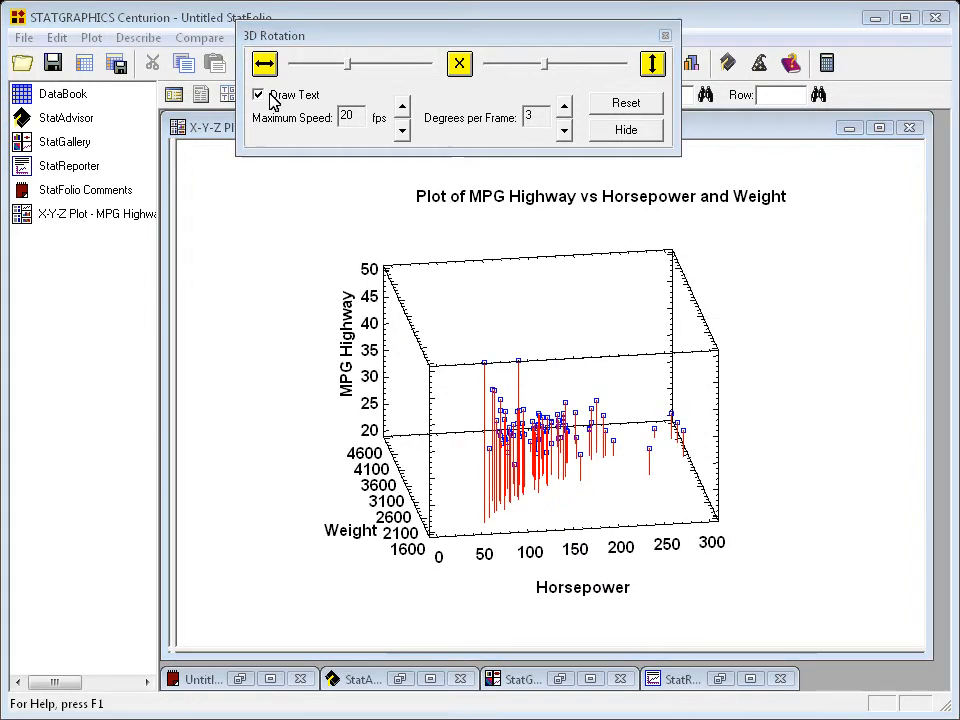
key("Escape")
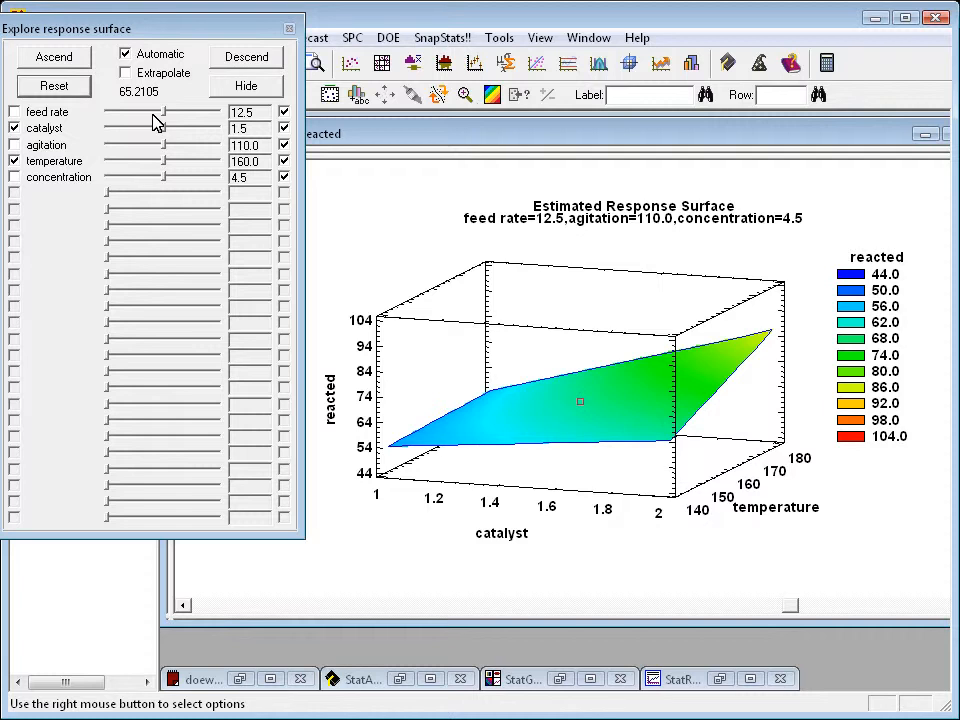
- Explore the response surface by varying feed rate, agitation and concentration in turn, leaving agitation at 110.4
mouse_move(155, 120)
left_mouse_down()
mouse_move(111, 118)
mouse_move(215, 127)
mouse_move(118, 122)
mouse_move(207, 128)
mouse_move(160, 127)
left_mouse_up()
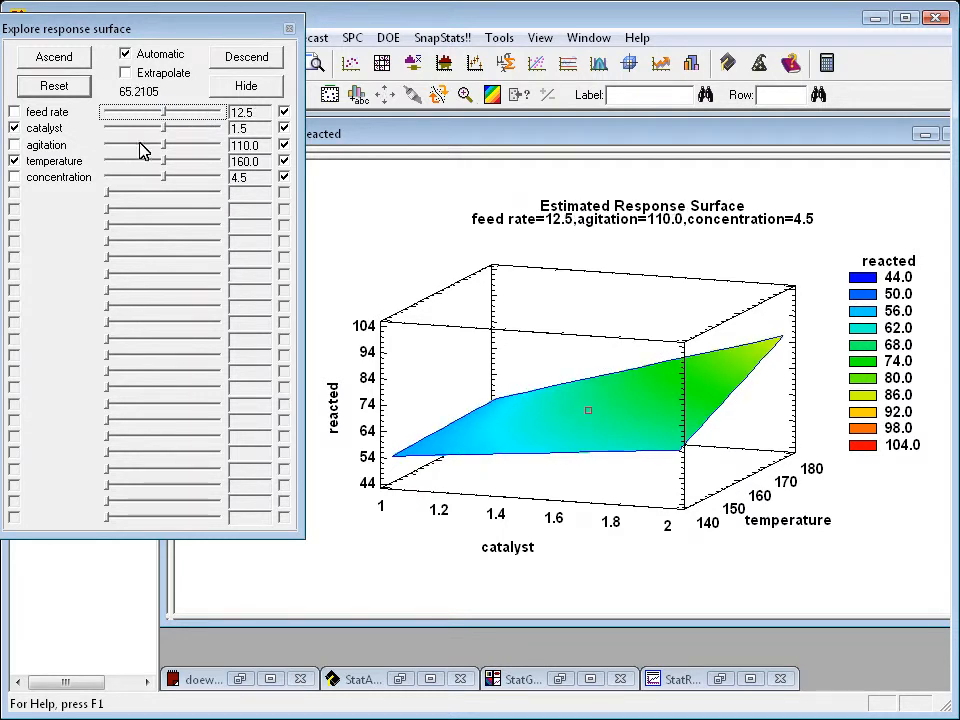
left_click_drag(140, 150, 168, 149)
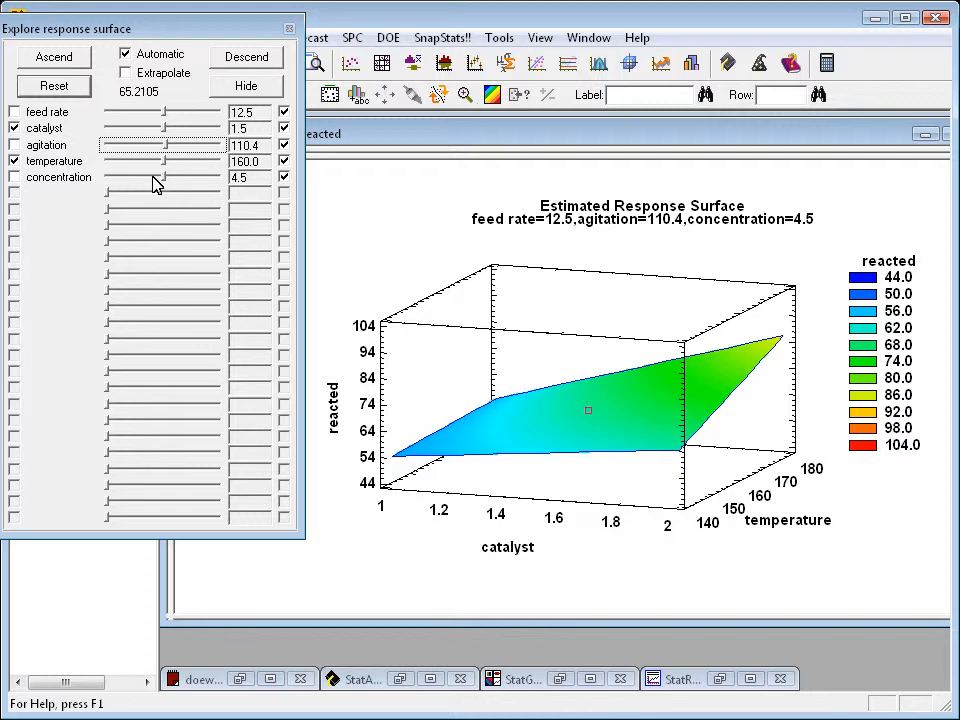
left_click_drag(154, 179, 114, 184)
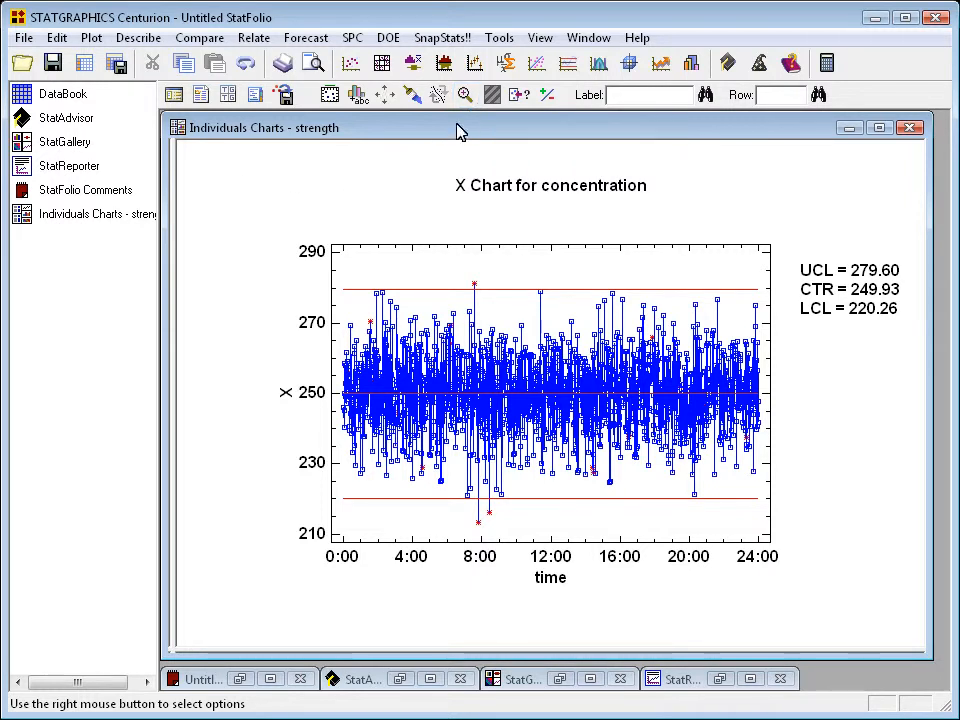
- Zoom the X chart for concentration along the time axis to a span of about 8 hours and pan through the data
left_click(465, 97)
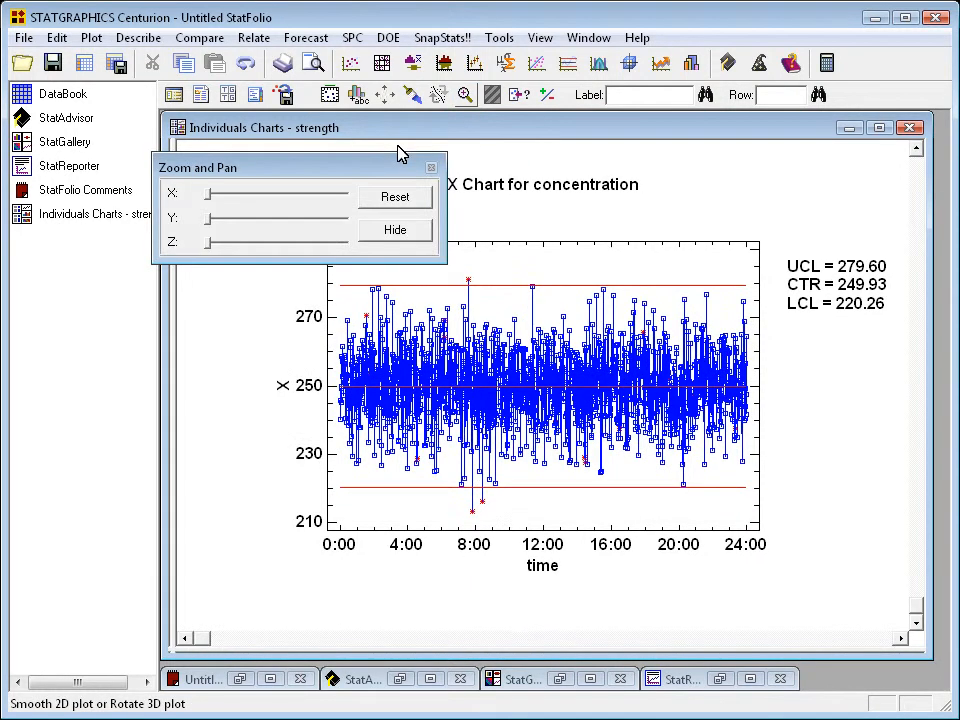
left_click_drag(400, 153, 486, 52)
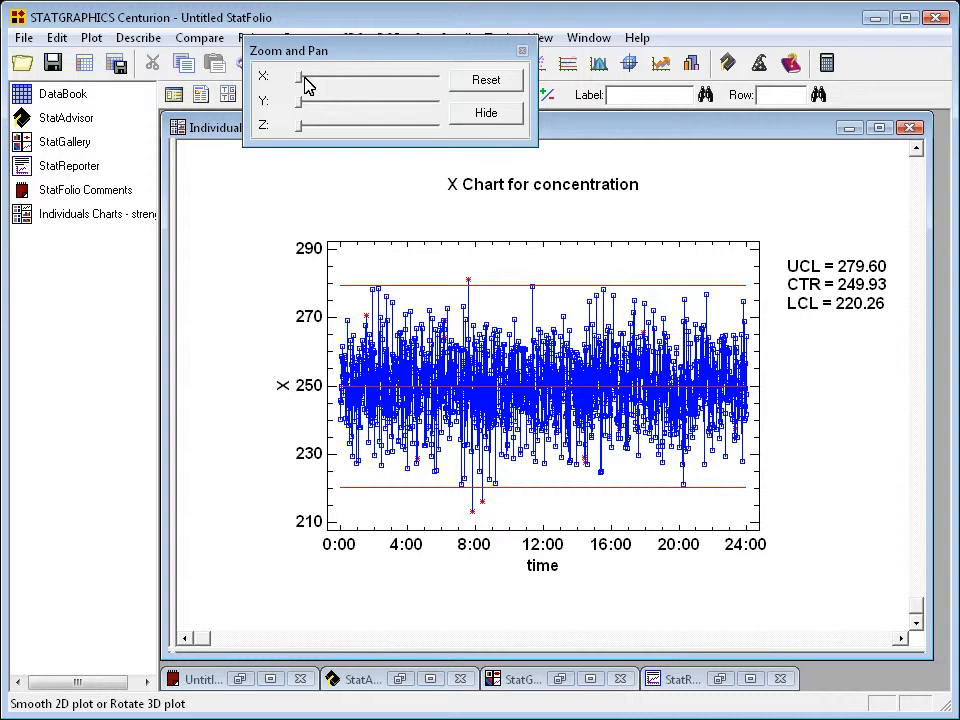
left_click_drag(307, 84, 396, 96)
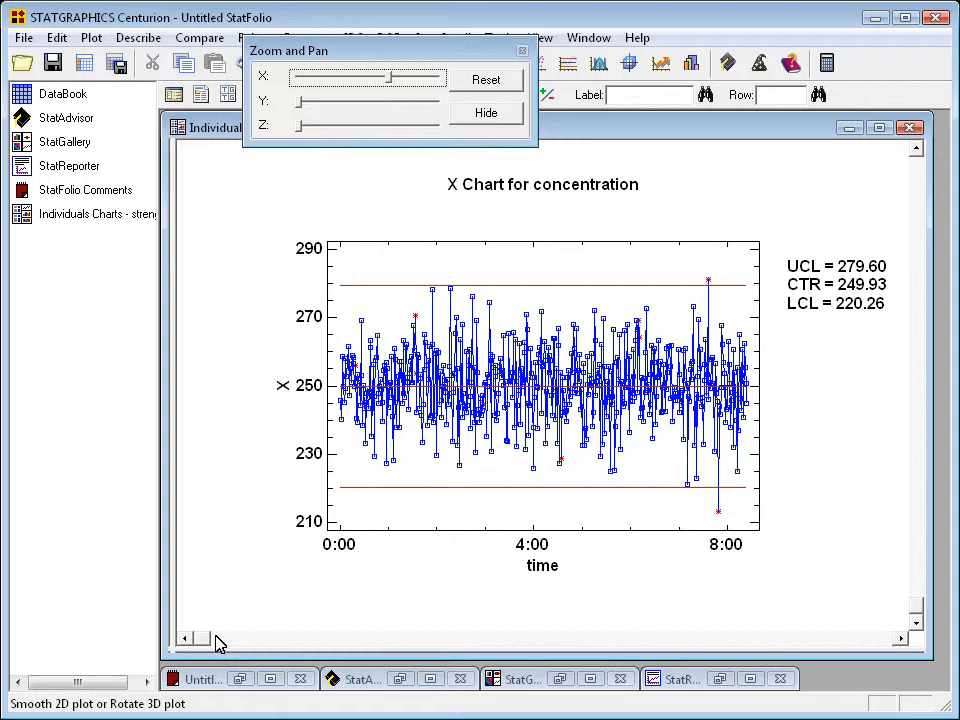
left_click_drag(215, 637, 197, 668)
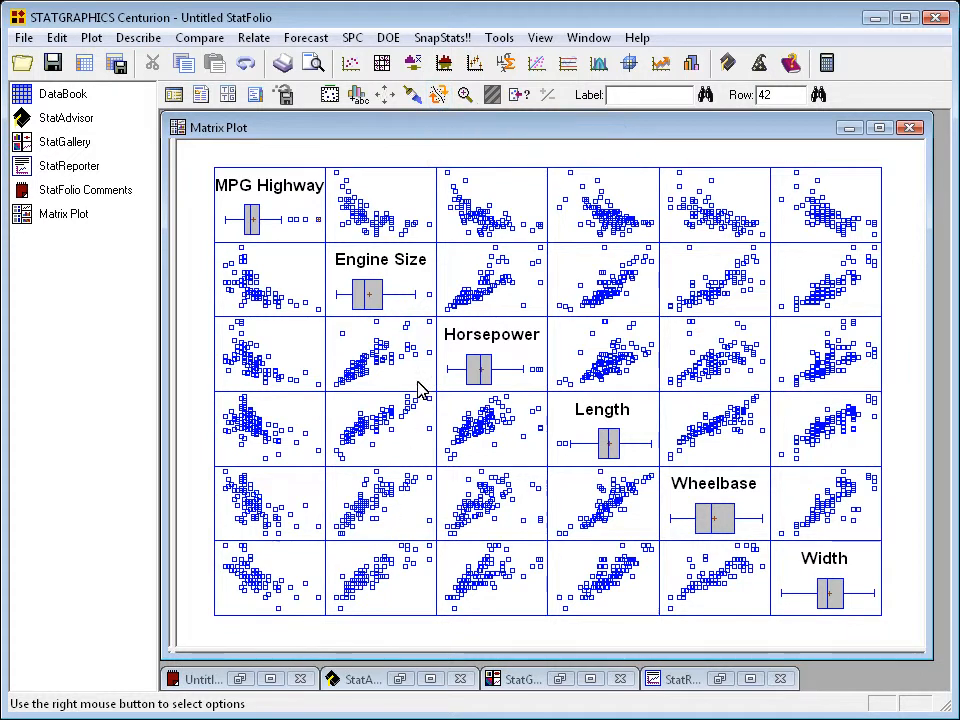
- Add a Robust Lowess smoother to the matrix plot and vary its smoothing fraction from 8% to 99%, finishing at an intermediate value
left_click(438, 94)
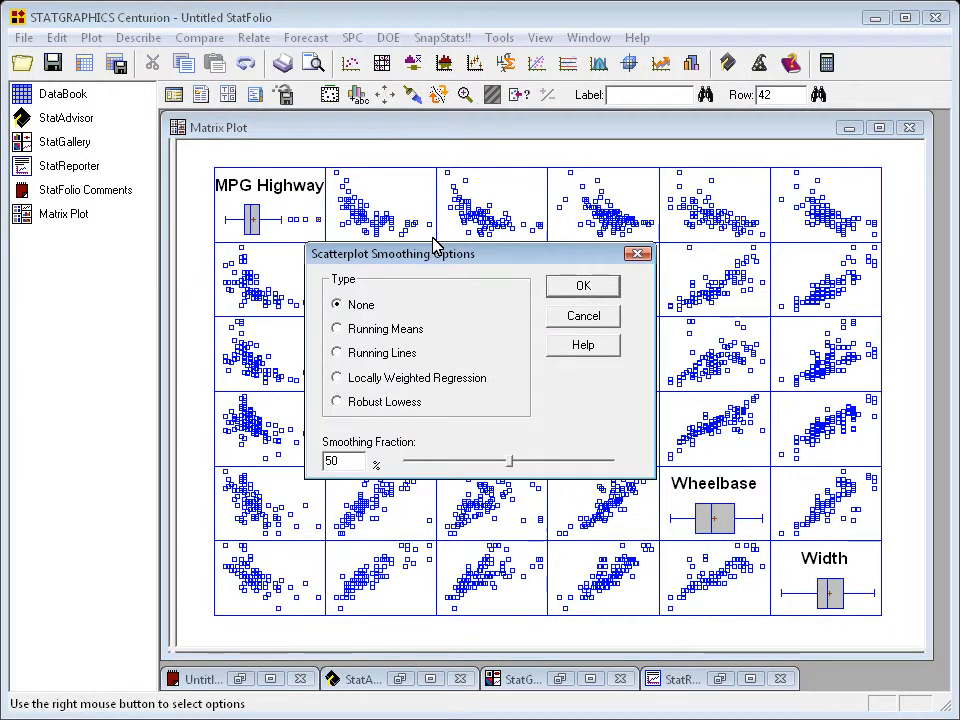
left_click_drag(433, 247, 133, 10)
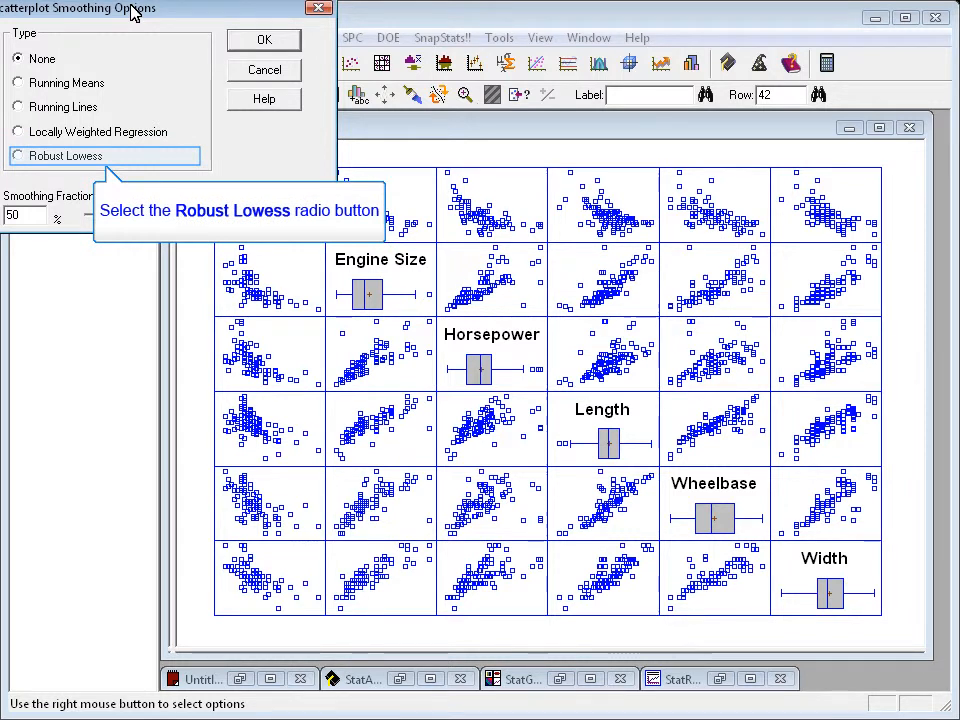
left_click(55, 160)
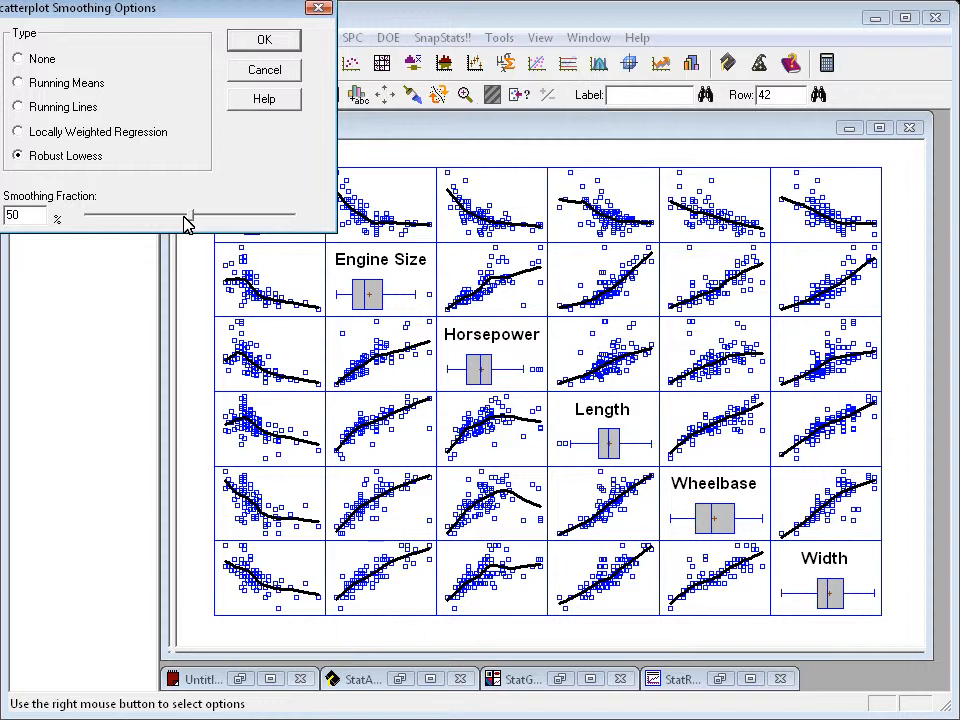
left_click_drag(185, 222, 105, 225)
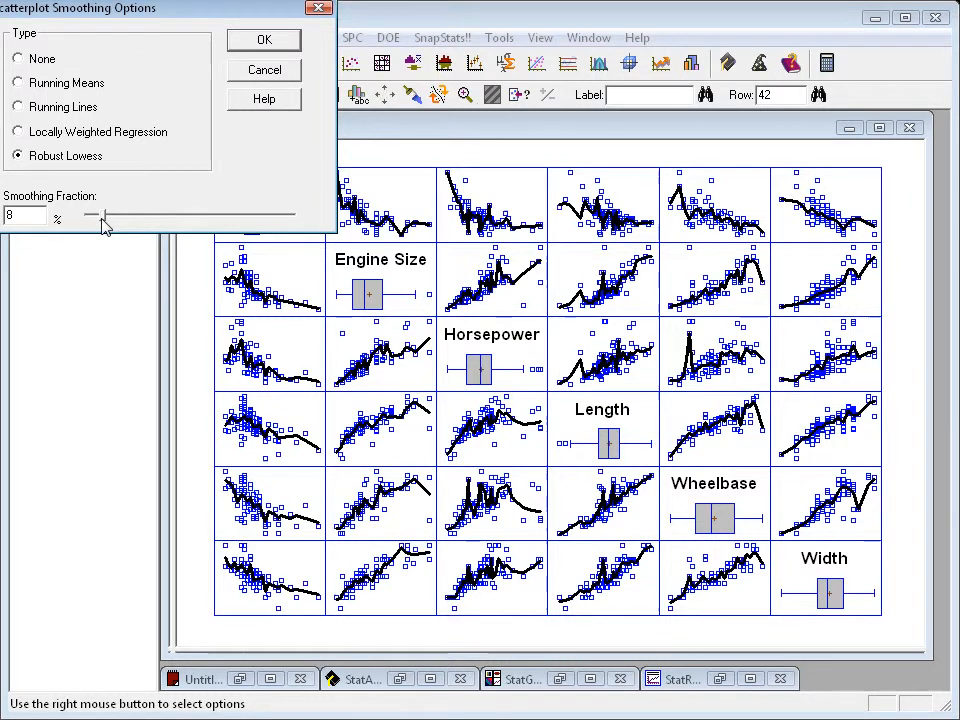
left_click_drag(105, 224, 302, 232)
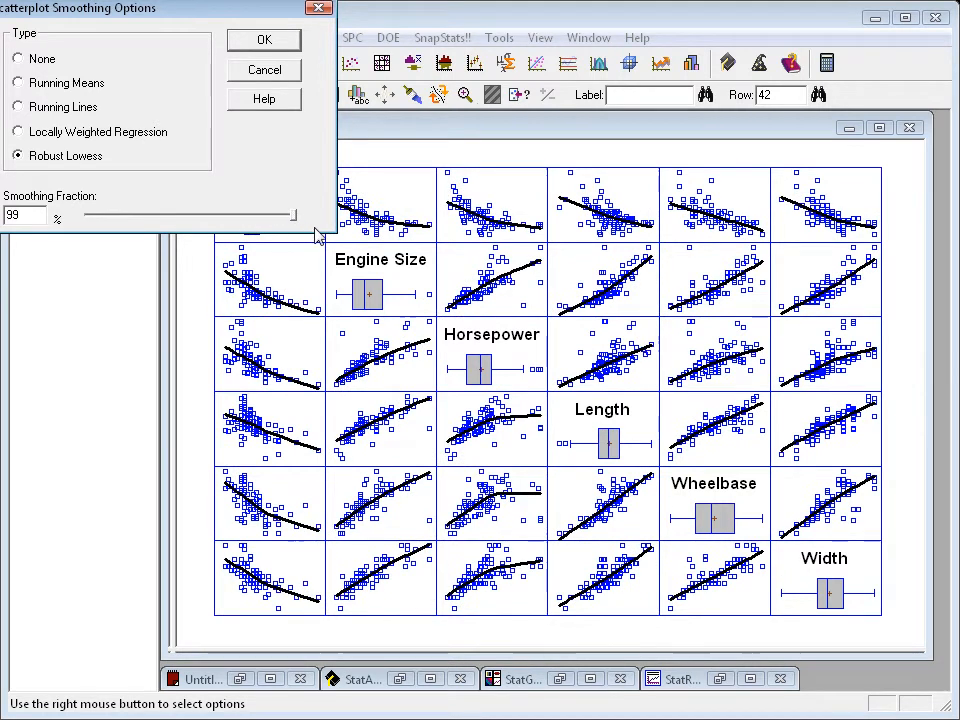
left_click_drag(298, 221, 234, 222)
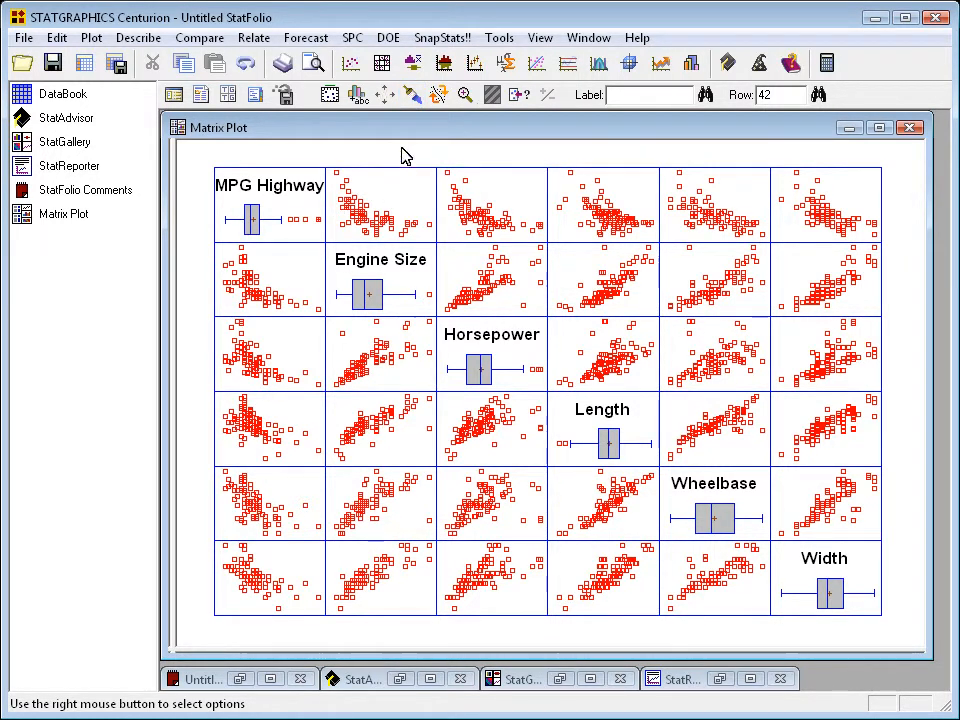
- Brush the matrix plot points by Mid Price, raising the lower limit through 12.305 to 17.21 and bringing it back down
left_click(413, 94)
mouse_move(428, 248)
left_mouse_down()
mouse_move(240, 82)
mouse_move(214, 11)
mouse_move(195, 6)
mouse_move(205, 17)
left_mouse_up()
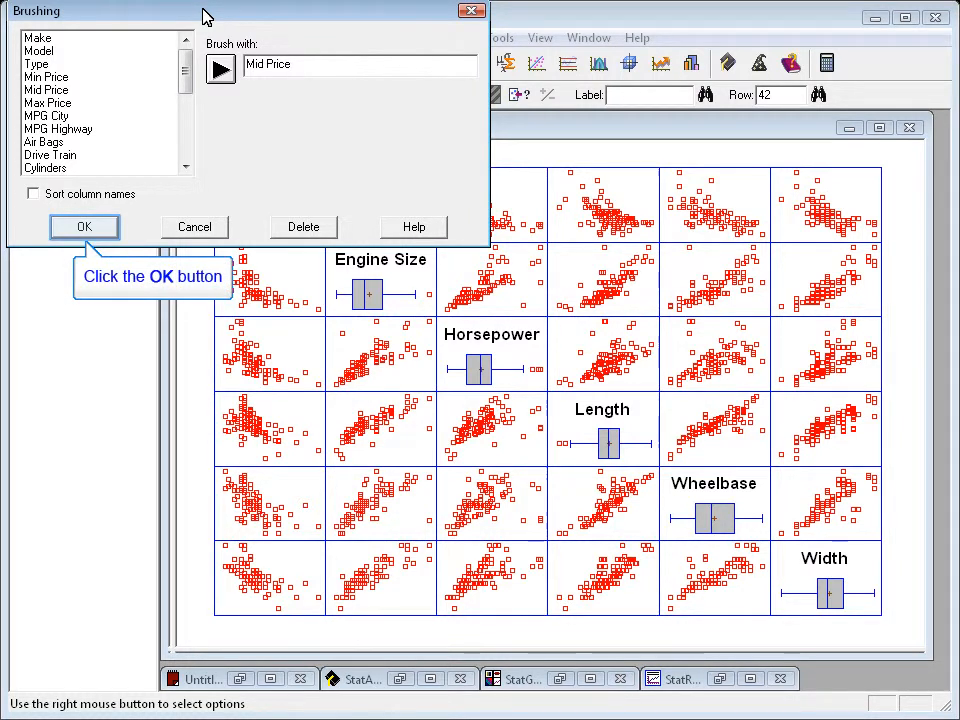
left_click(100, 227)
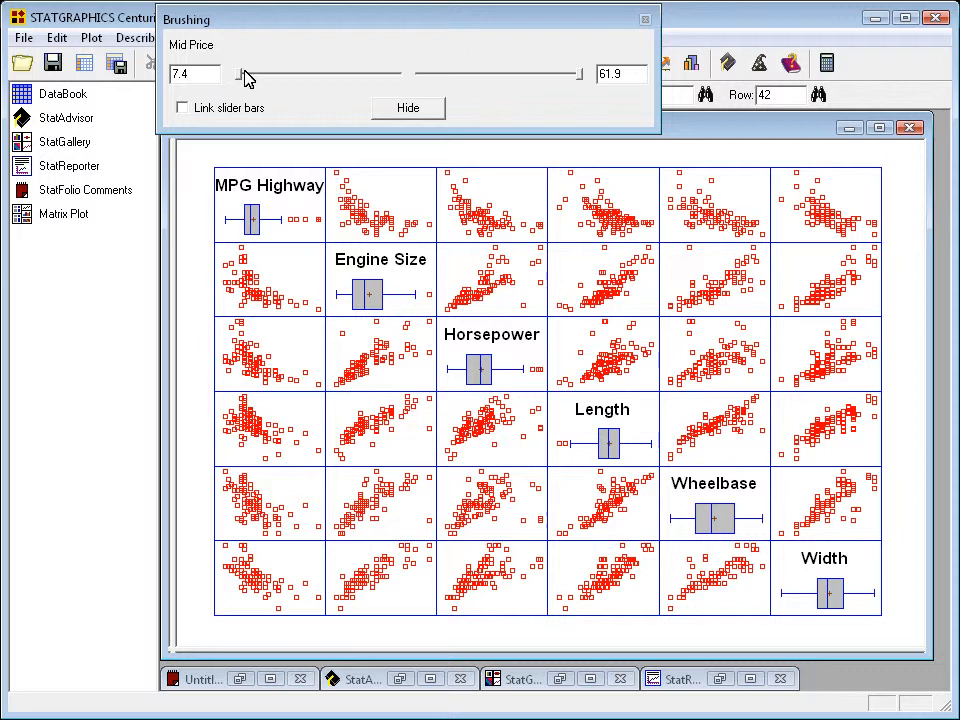
left_click_drag(243, 74, 256, 80)
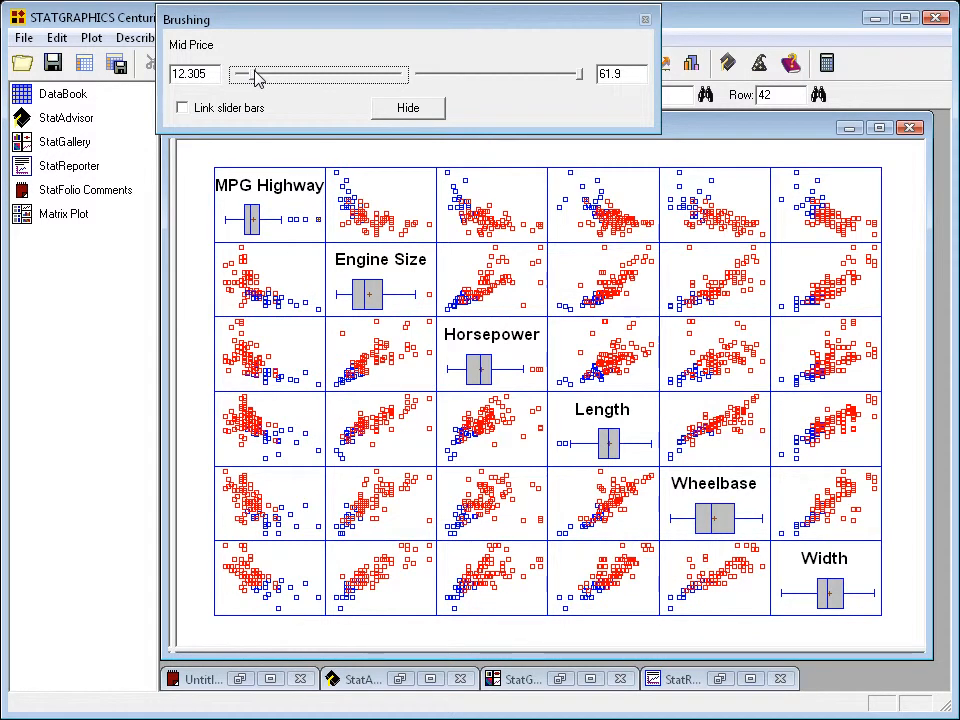
left_click_drag(256, 80, 274, 81)
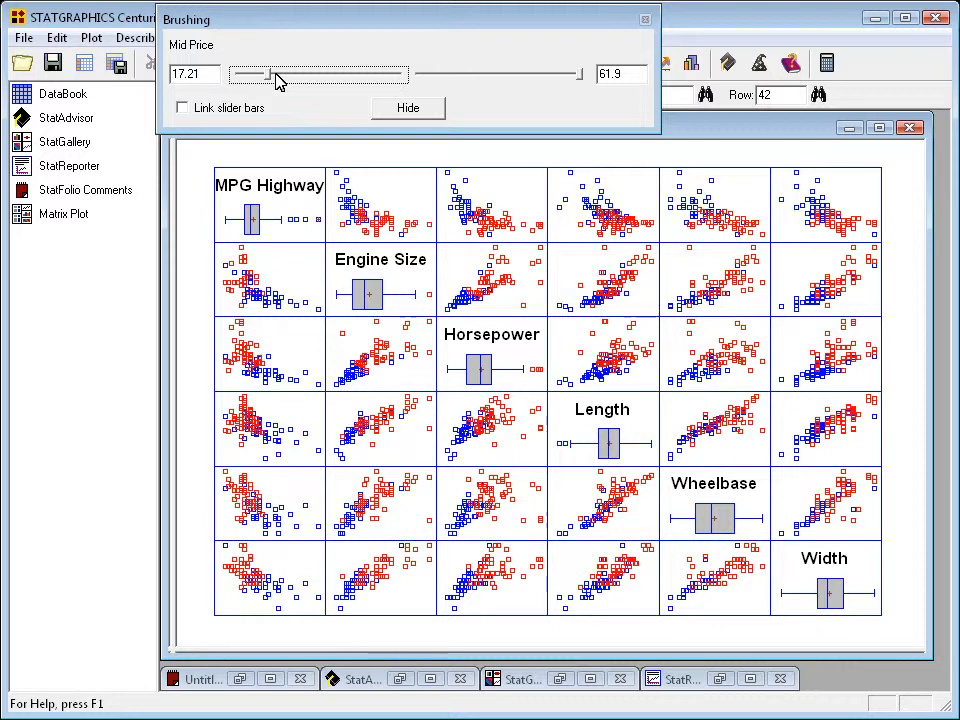
mouse_move(279, 82)
left_mouse_down()
mouse_move(370, 94)
mouse_move(259, 88)
left_mouse_up()
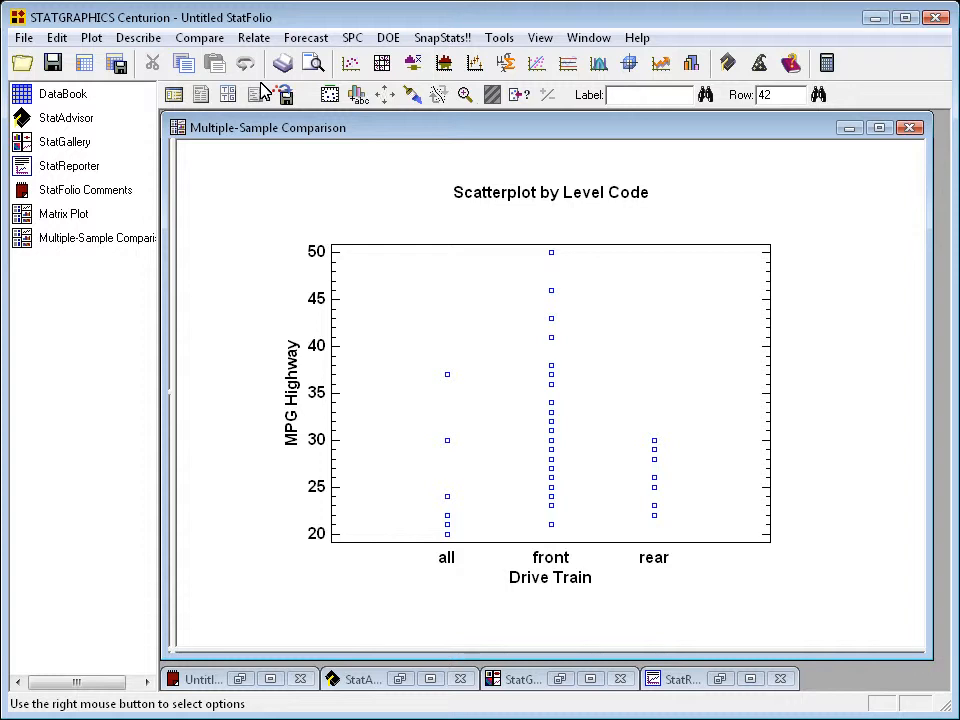
- Apply a small amount of horizontal jitter to the points in the Drive Train scatterplot, leaving the vertical jitter at its minimum
left_click(388, 100)
left_click_drag(463, 296, 212, 88)
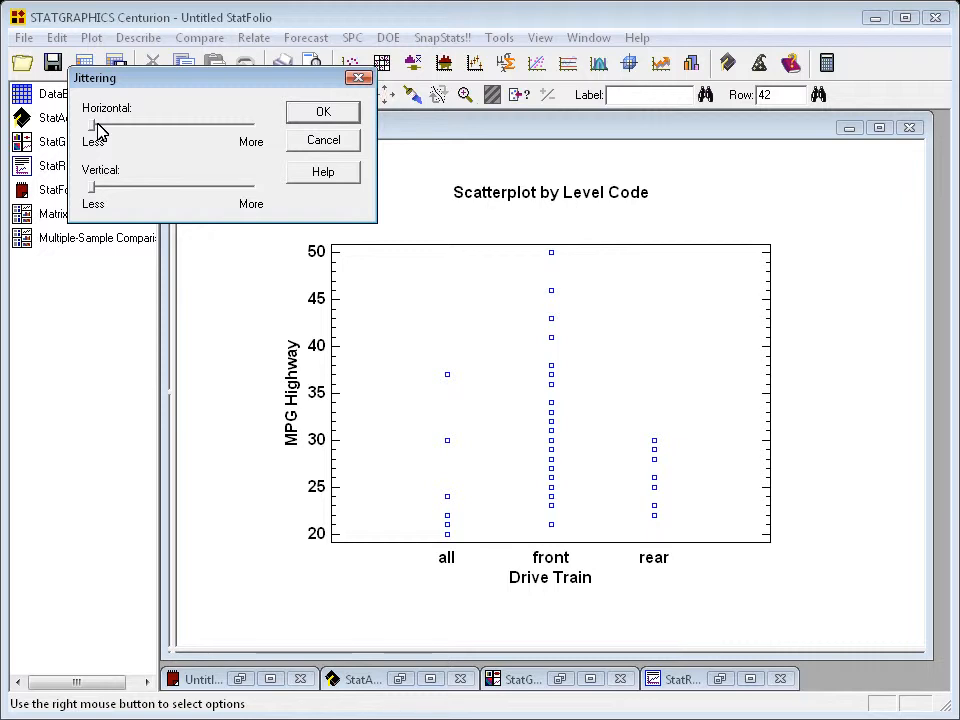
left_click_drag(97, 130, 105, 130)
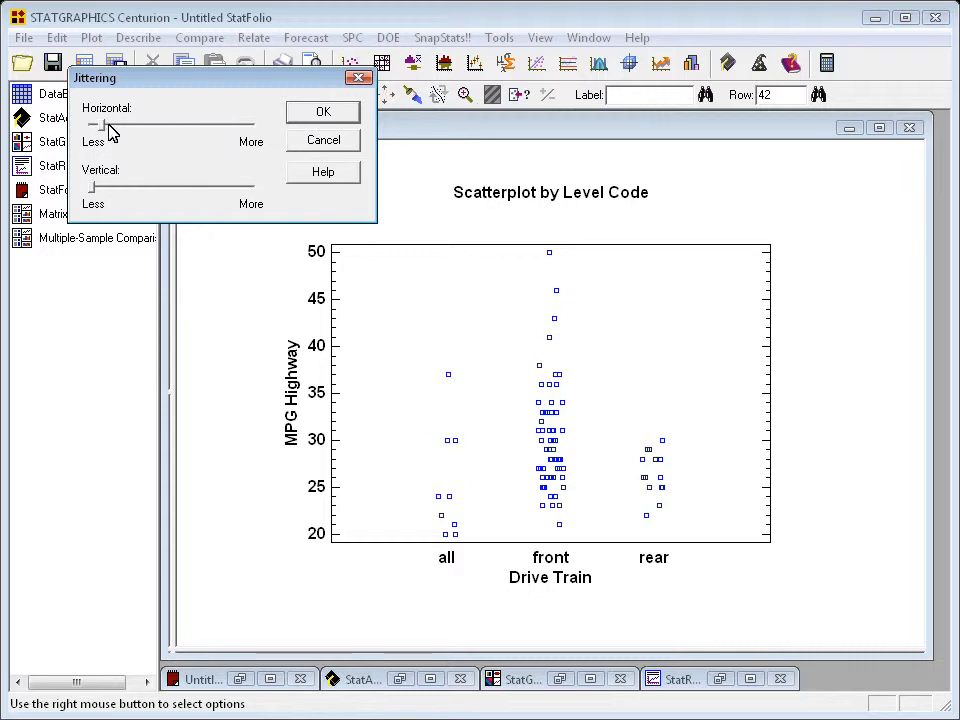
mouse_move(111, 129)
left_mouse_down()
mouse_move(125, 136)
mouse_move(108, 131)
left_mouse_up()
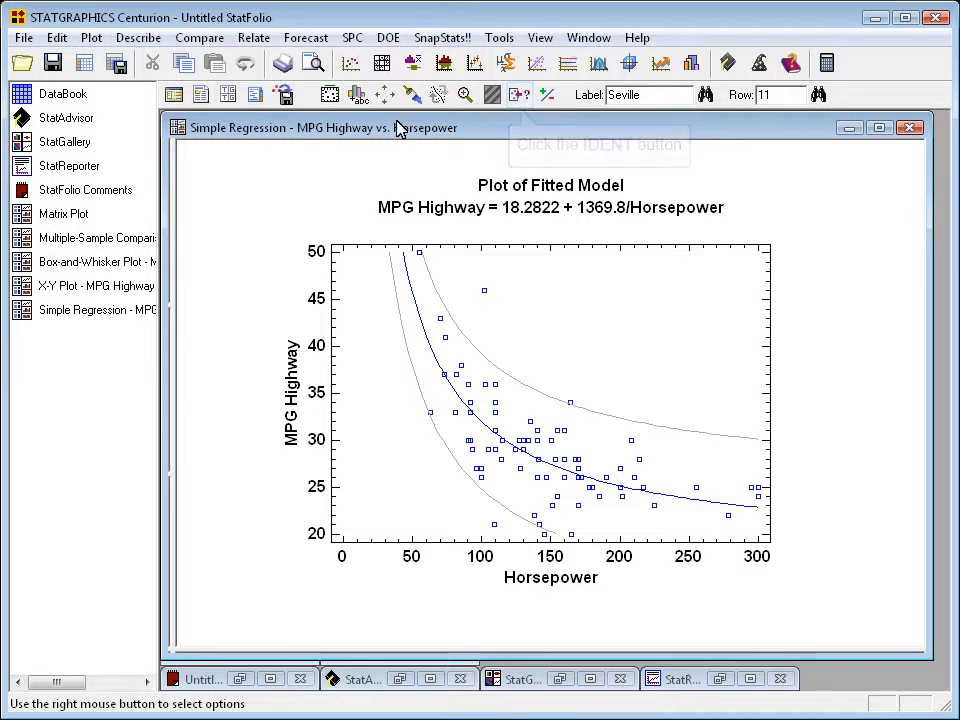
- Set point identification for the fitted model plot to use the Model column, with labels added to points by clicking them
left_click(514, 97)
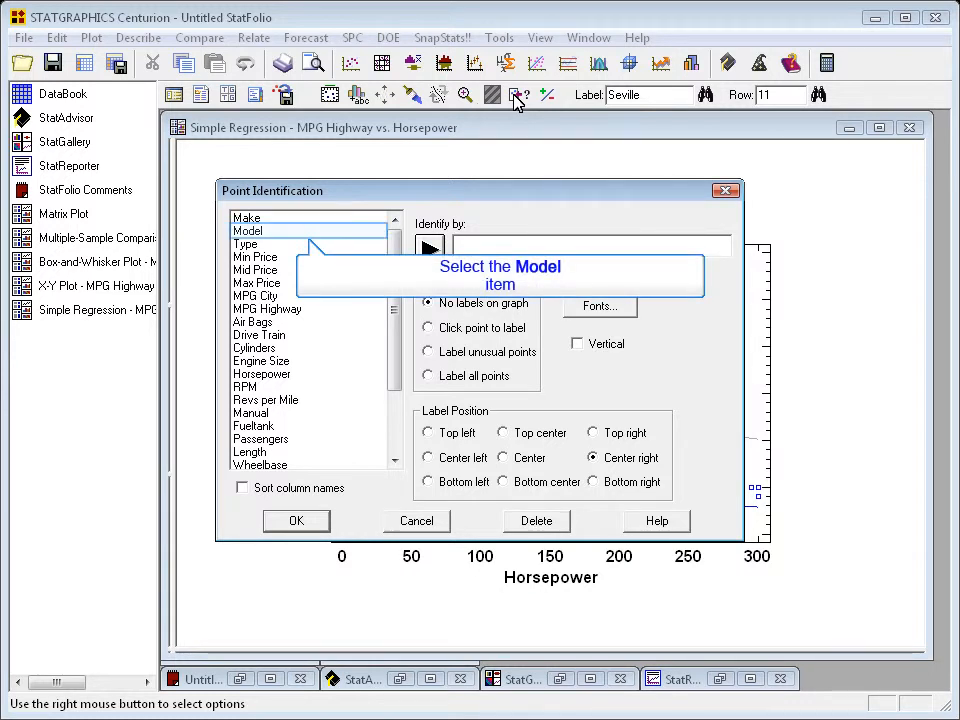
left_click(247, 231)
left_click(429, 252)
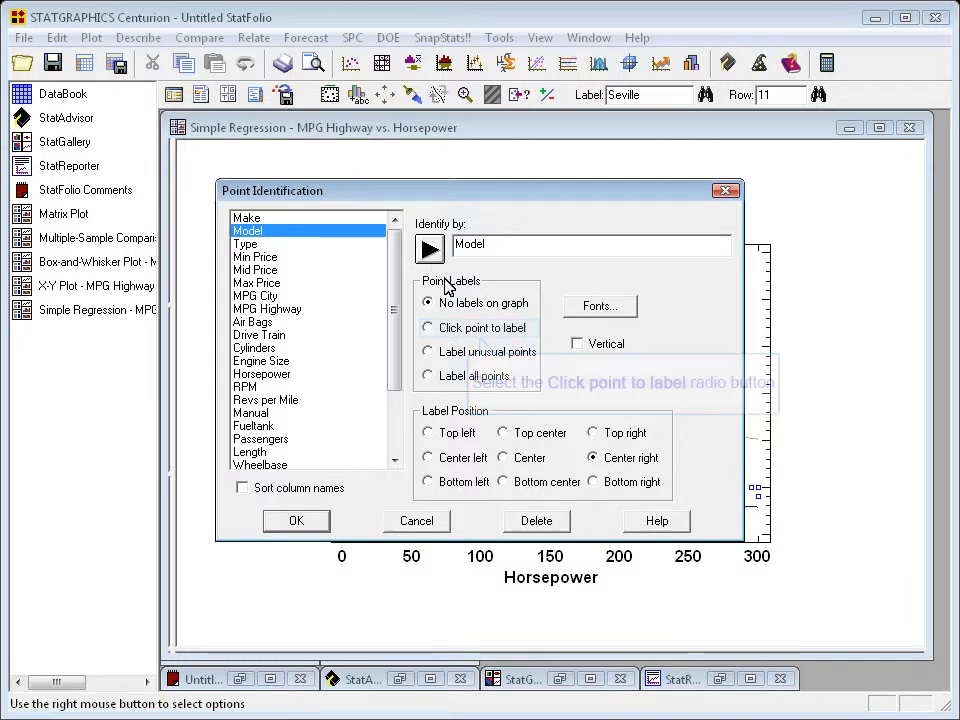
left_click(453, 337)
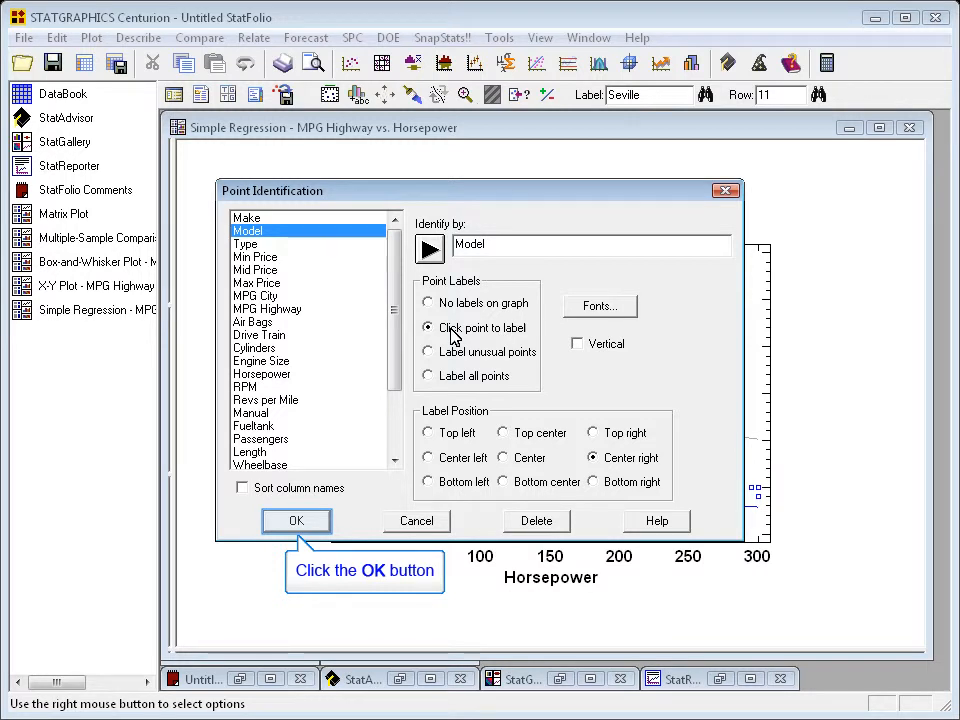
left_click(309, 520)
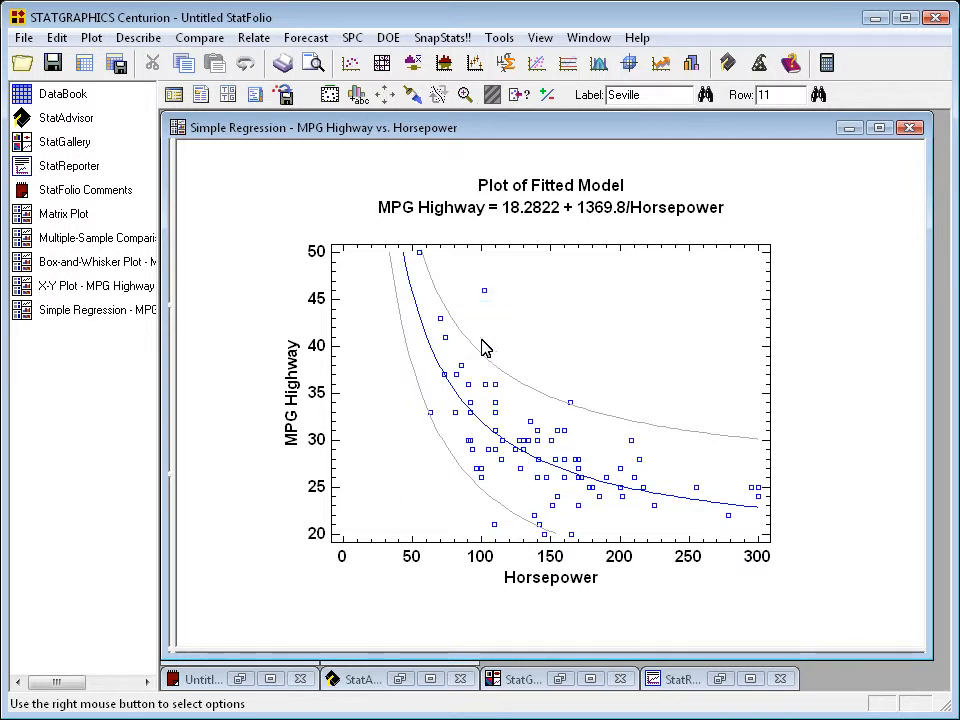
- Label four outlying points on the fitted model plot: those near 46 and 34 MPG above the curve, and near 20 and 21 MPG below it
left_click(485, 293)
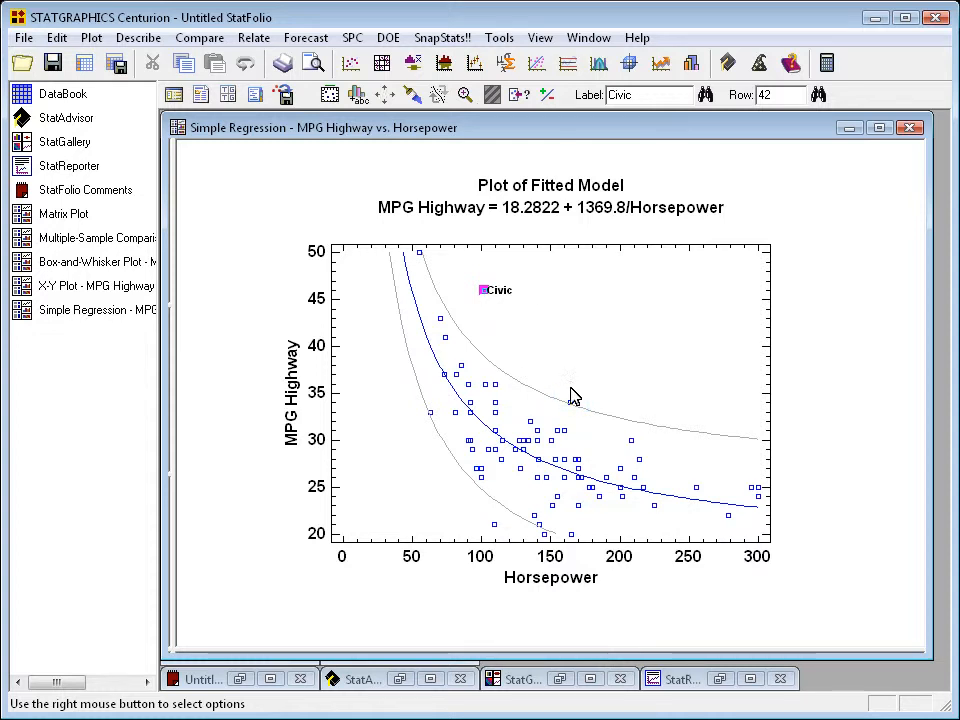
left_click(571, 403)
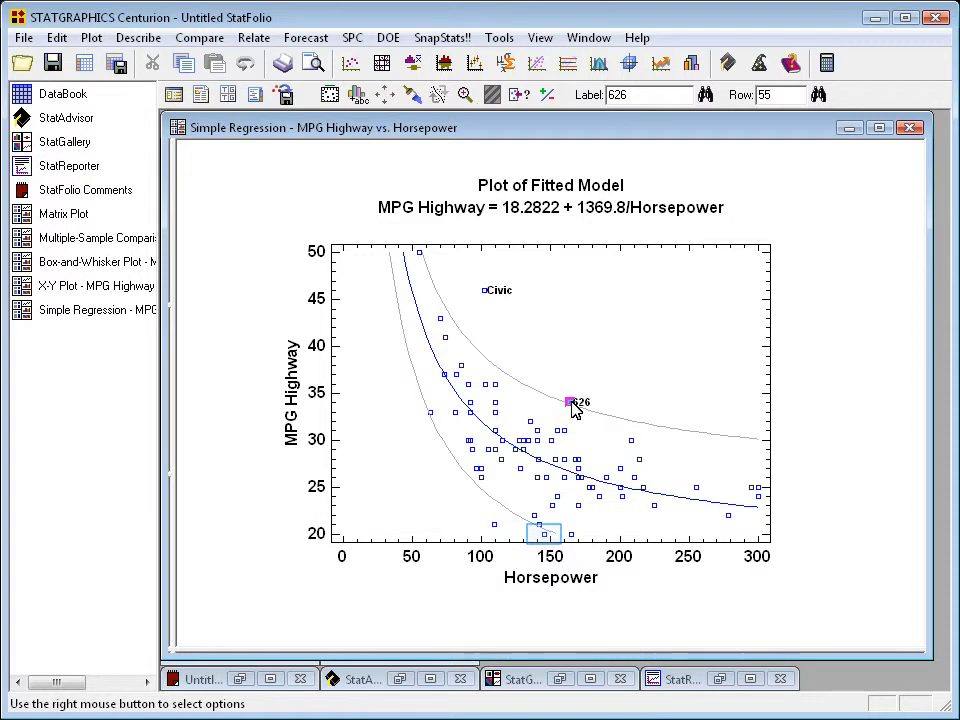
left_click(545, 535)
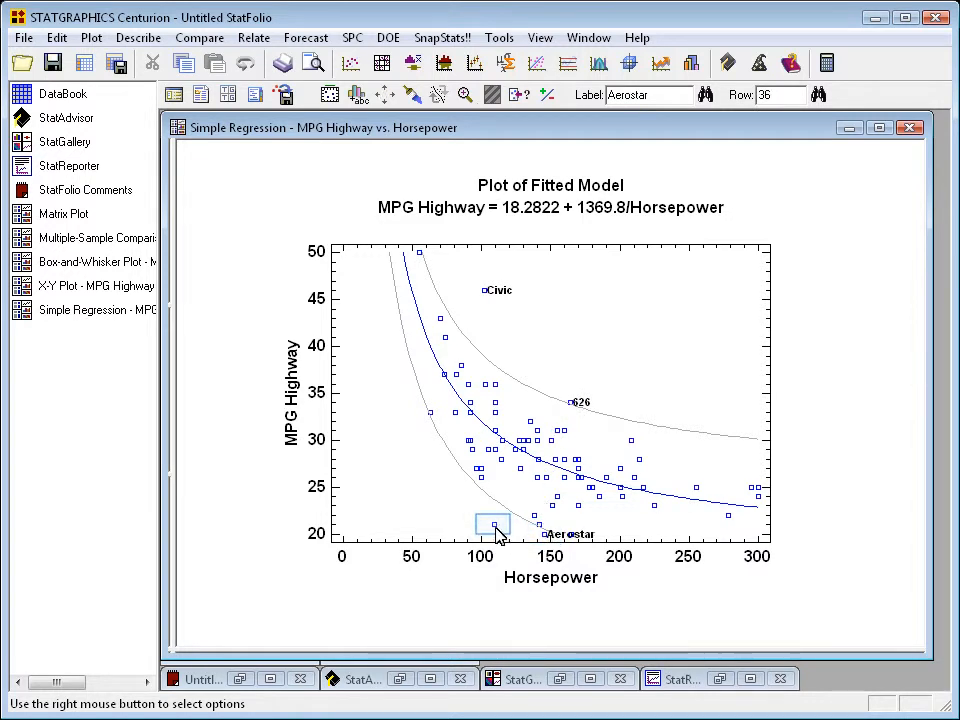
left_click(495, 529)
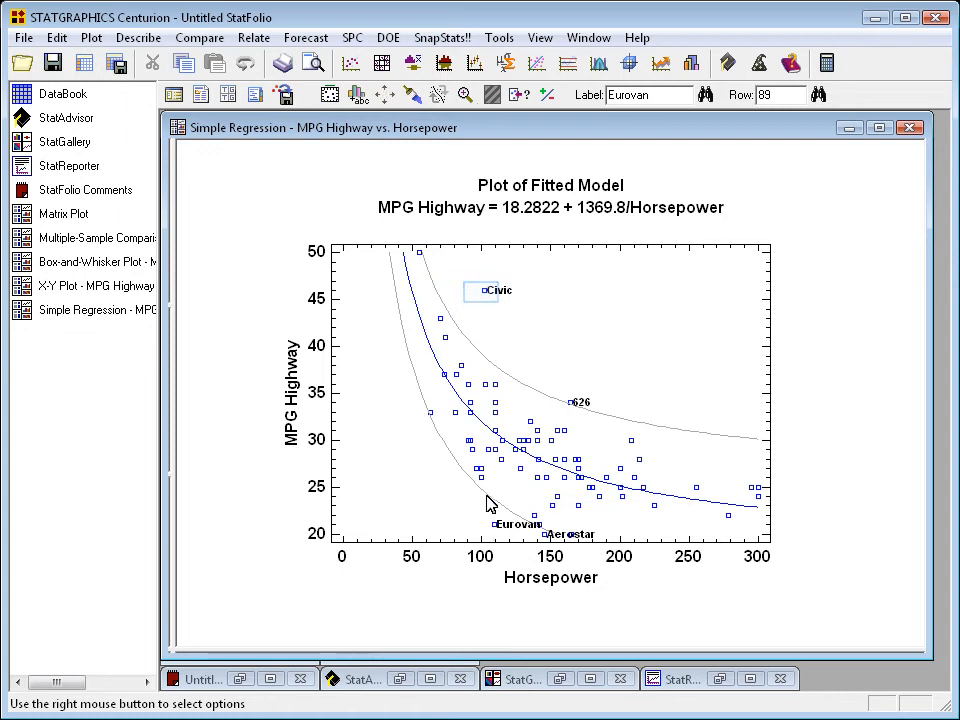
- Exclude the Civic point from the MPG Highway vs Horsepower regression fit
left_click(483, 291)
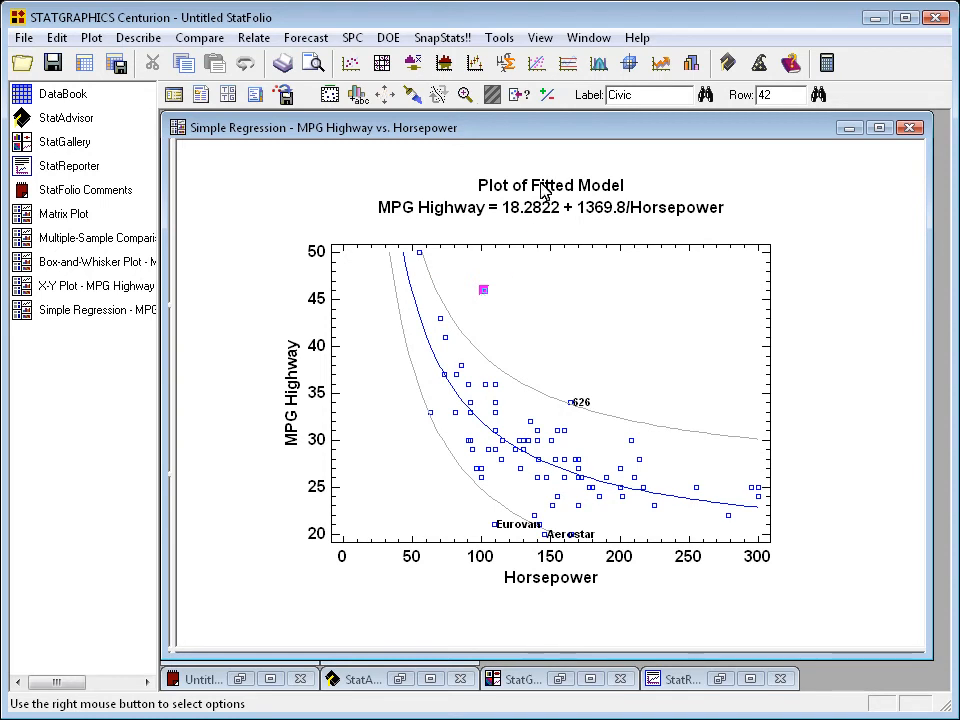
left_click(546, 95)
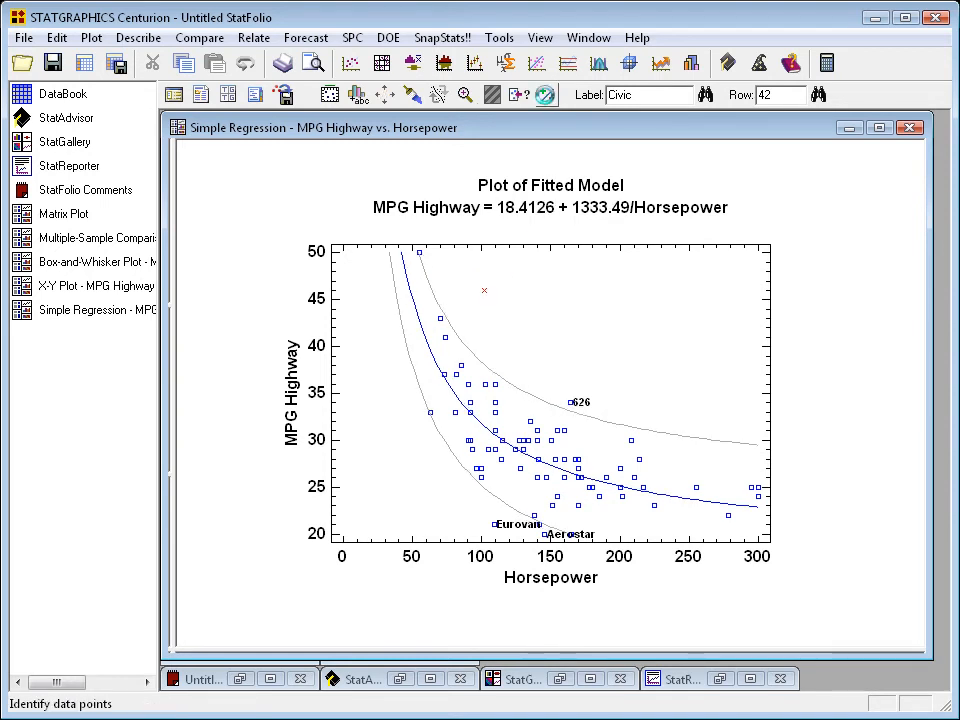